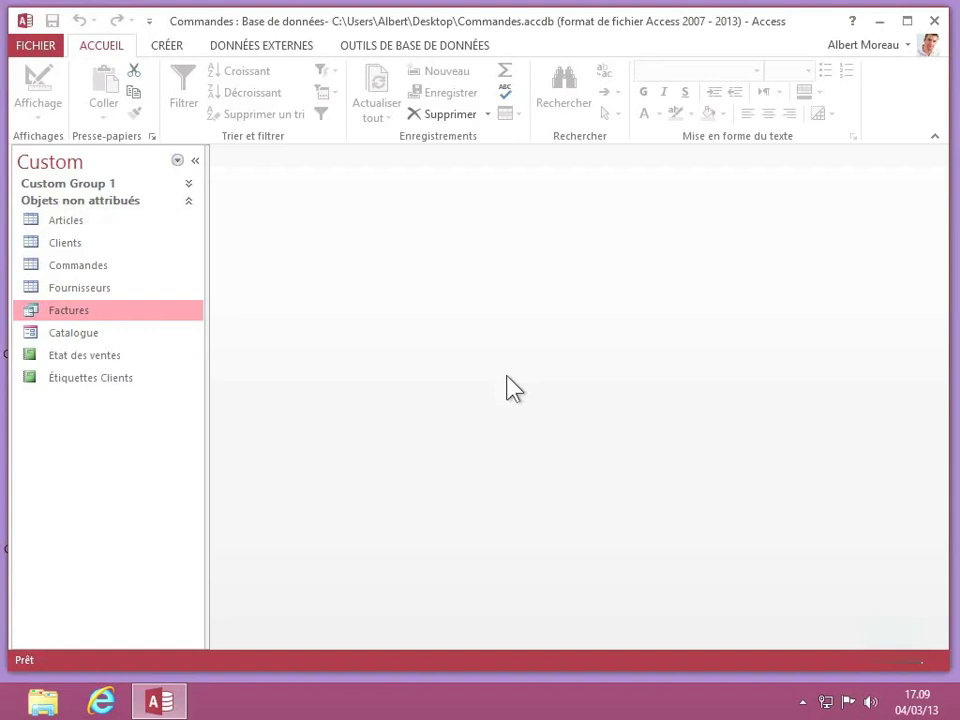
# Open the Factures query in design view and enlarge the pane showing its related tables
pyautogui.doubleClick(62, 318)
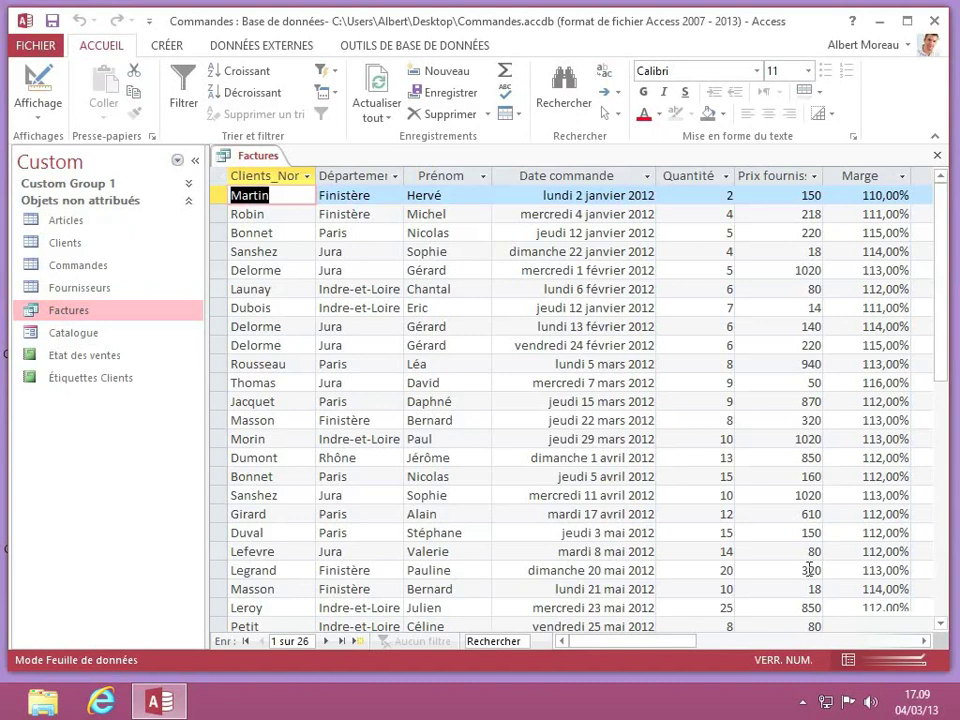
pyautogui.click(921, 664)
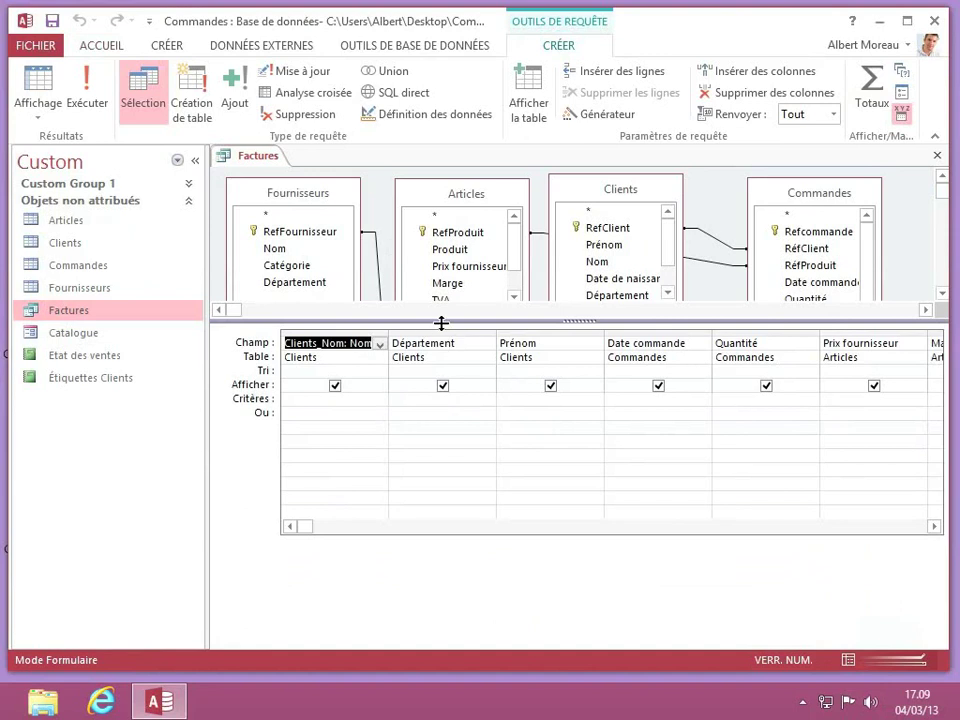
pyautogui.moveTo(514, 344); pyautogui.dragTo(512, 378)
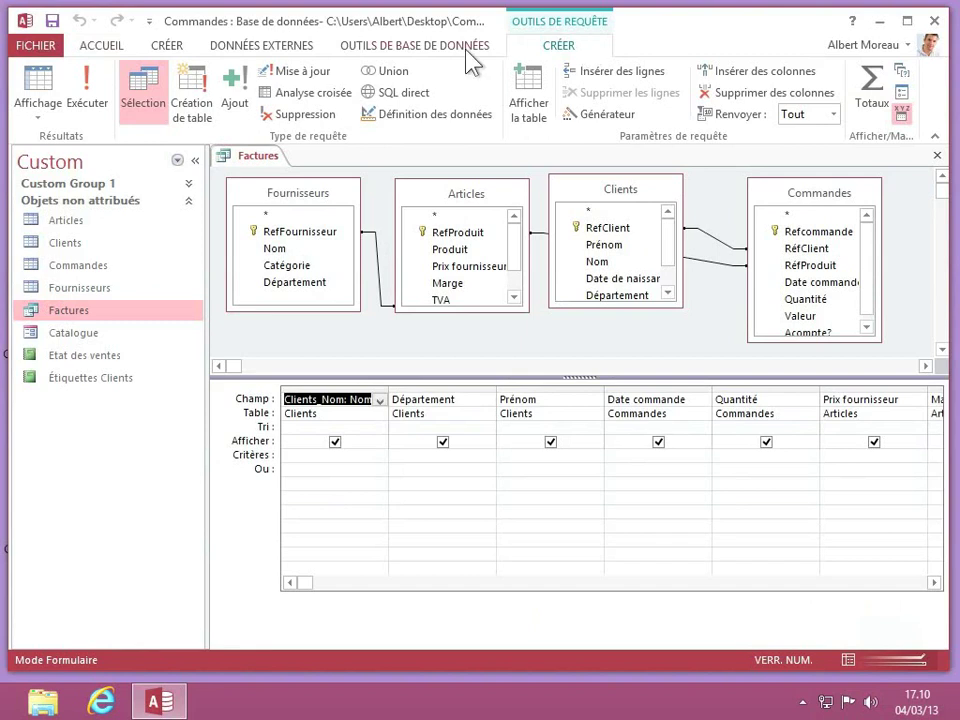
# Convert the Factures query to a crosstab query (Analyse croisée) and move the Département column after Prénom
pyautogui.rightClick(697, 205)
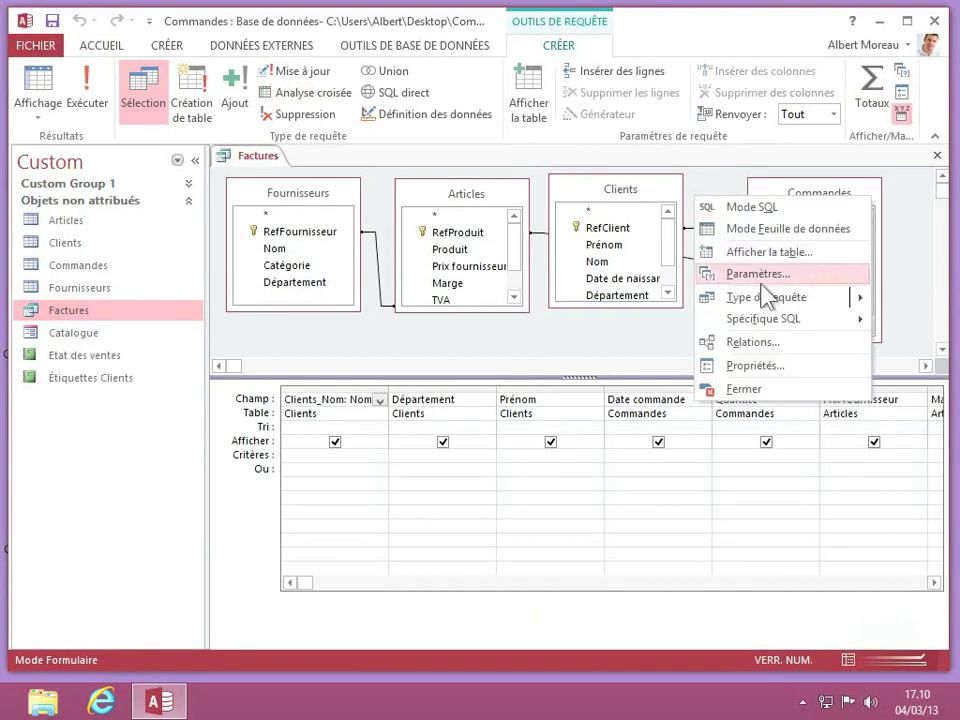
pyautogui.moveTo(766, 305)
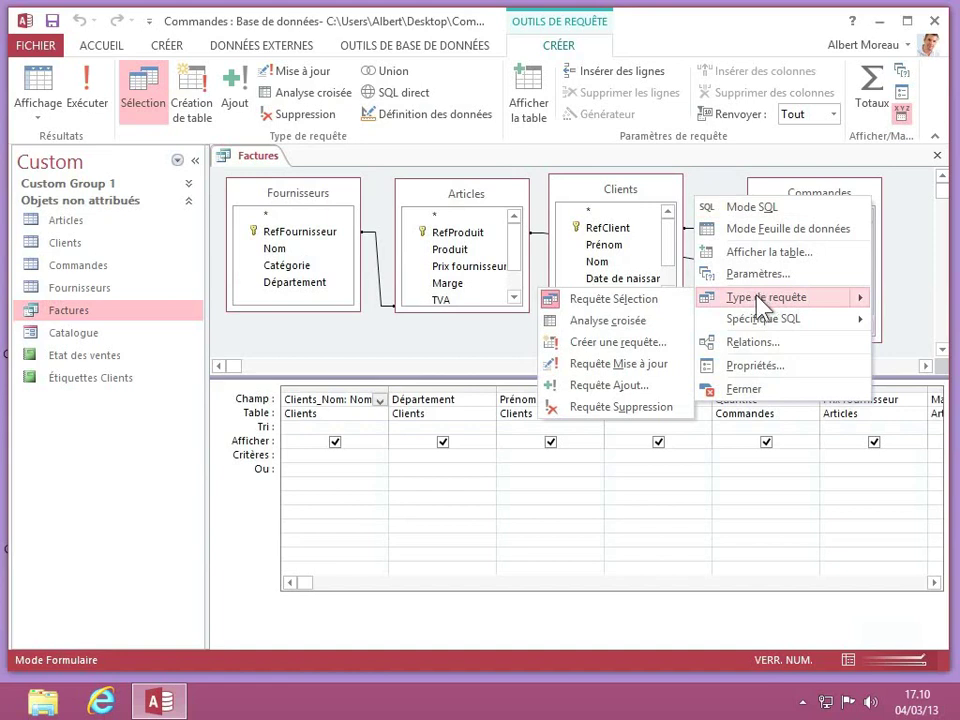
pyautogui.click(600, 321)
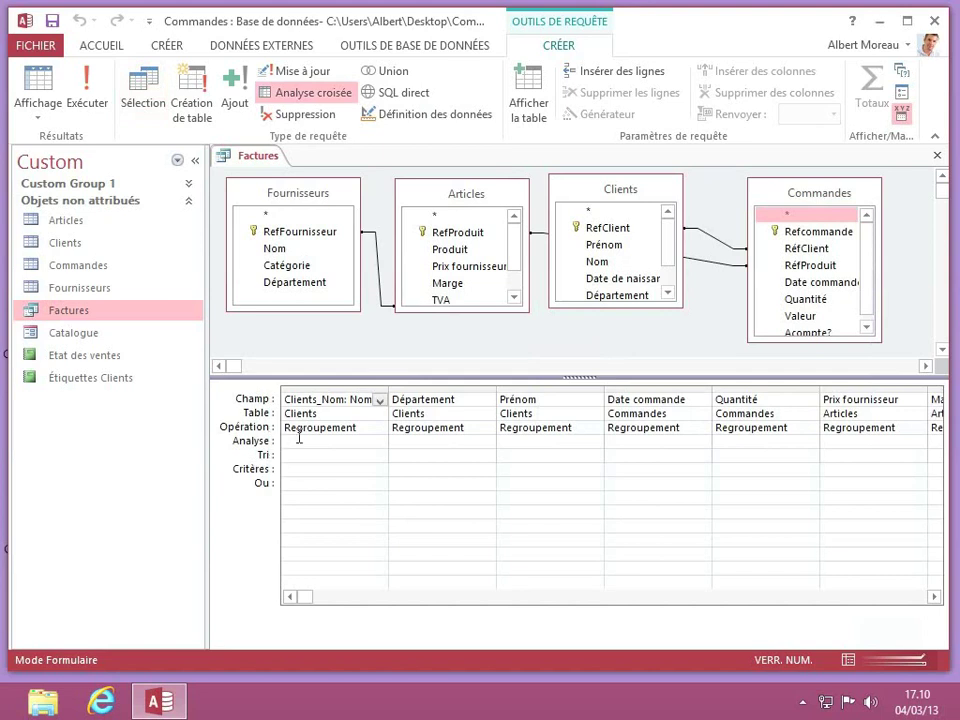
pyautogui.click(433, 391)
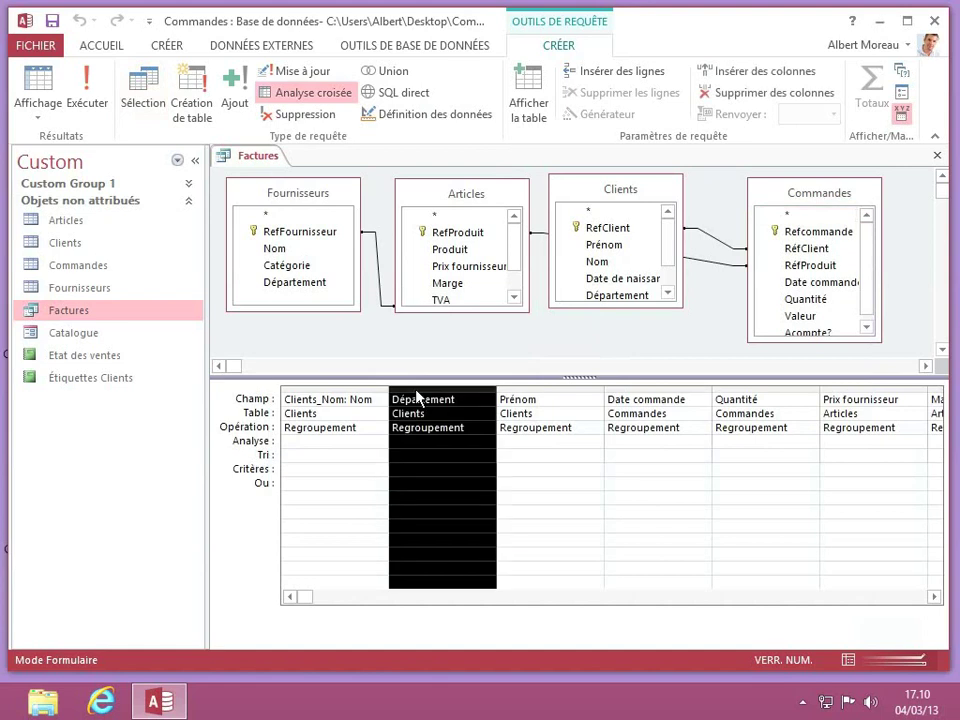
pyautogui.moveTo(417, 397); pyautogui.dragTo(600, 413)
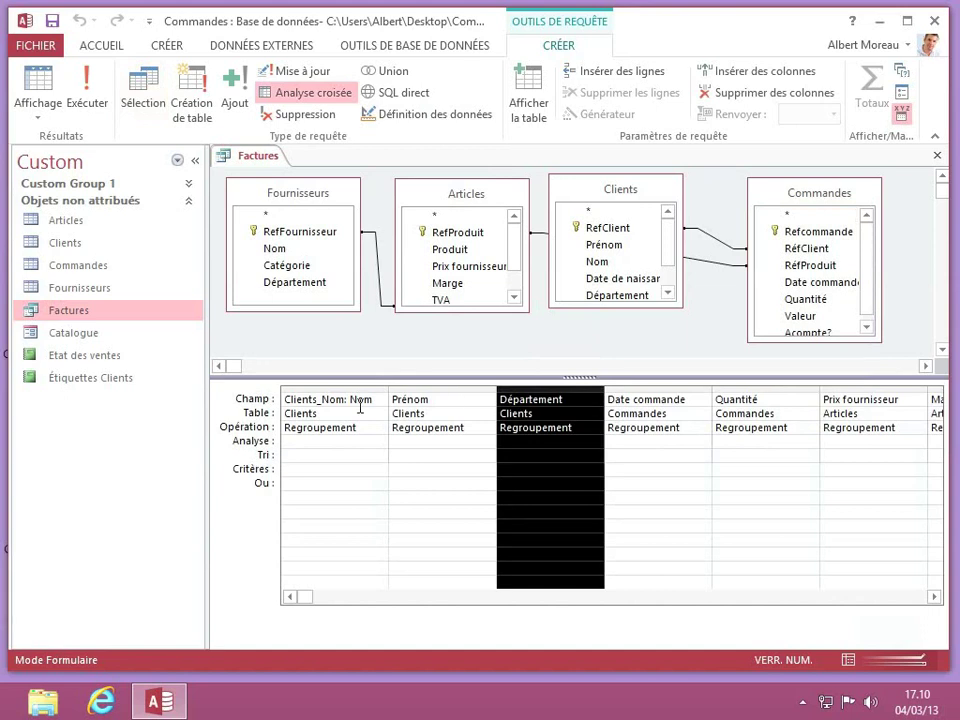
# Set the crosstab role of Clients_Nom to En-tête de ligne and of Département to En-tête de colonne
pyautogui.click(348, 441)
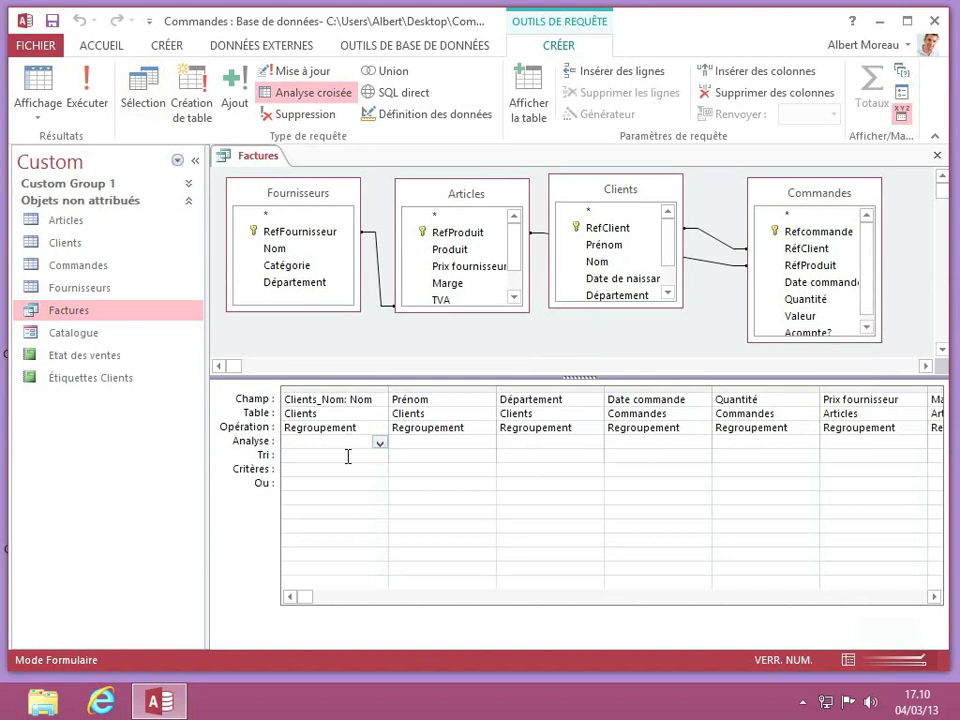
pyautogui.click(380, 443)
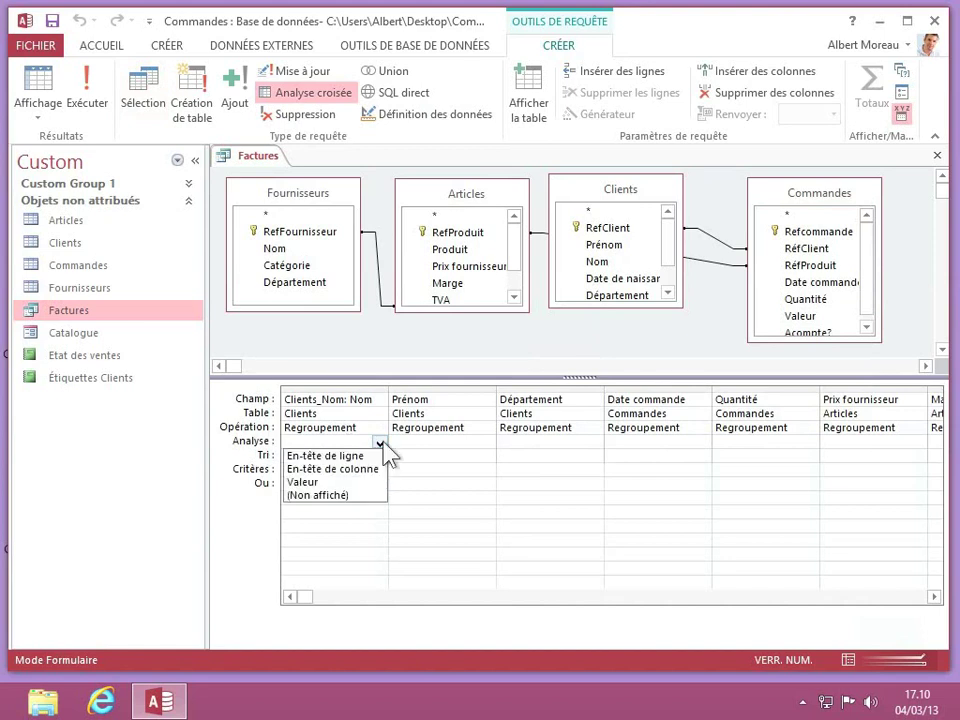
pyautogui.click(366, 455)
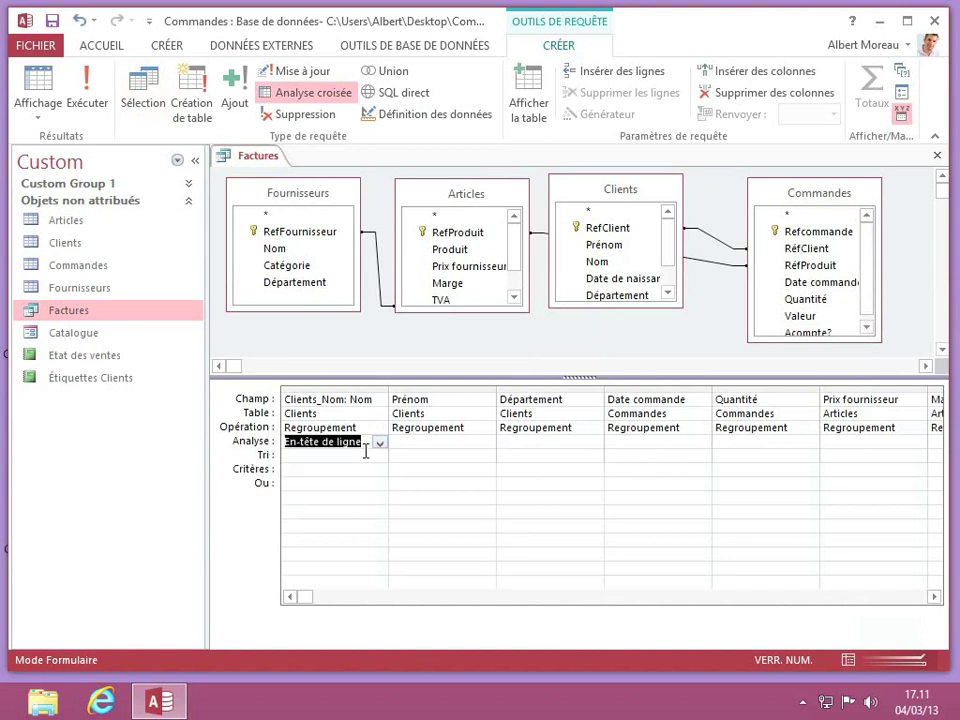
pyautogui.click(592, 444)
pyautogui.click(576, 469)
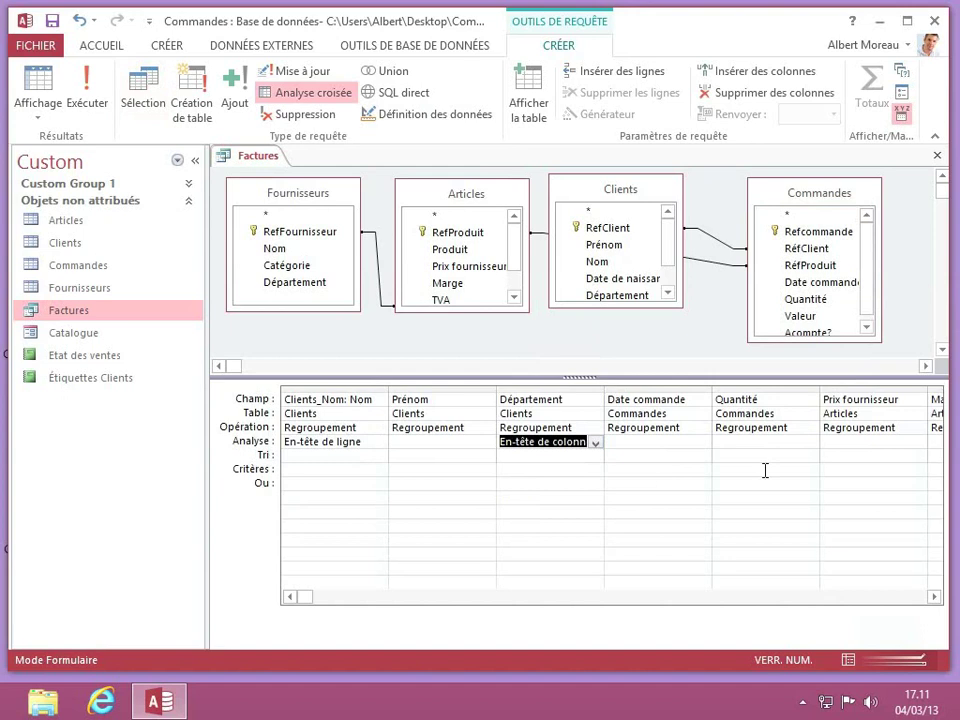
# Set the crosstab role of the Prix TTC field to Valeur
pyautogui.click(933, 597)
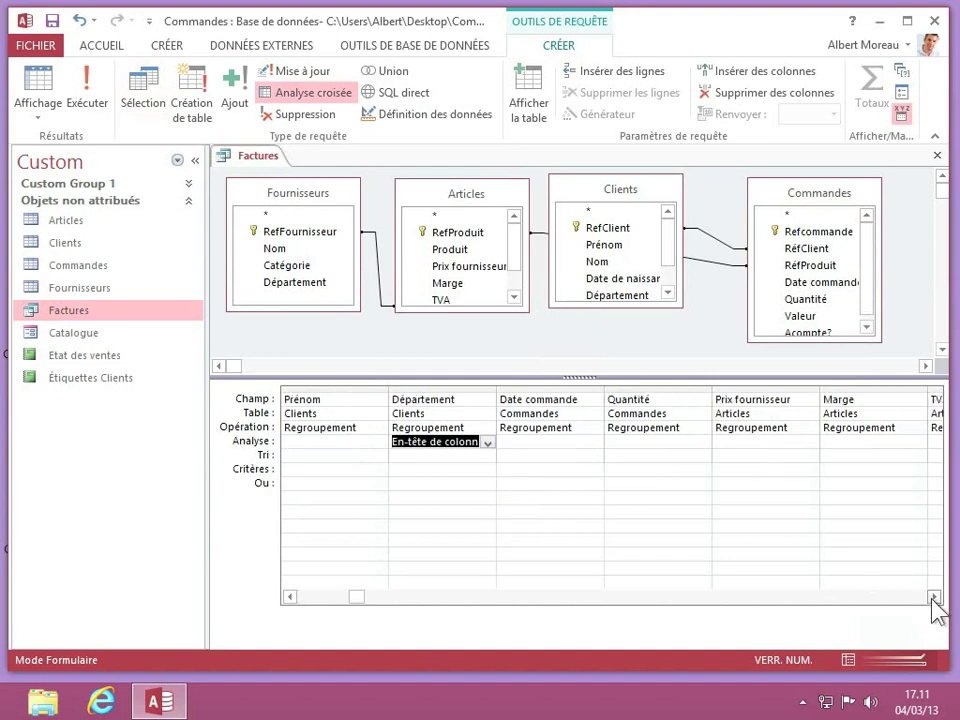
pyautogui.click(933, 597)
pyautogui.click(933, 597)
pyautogui.click(933, 597)
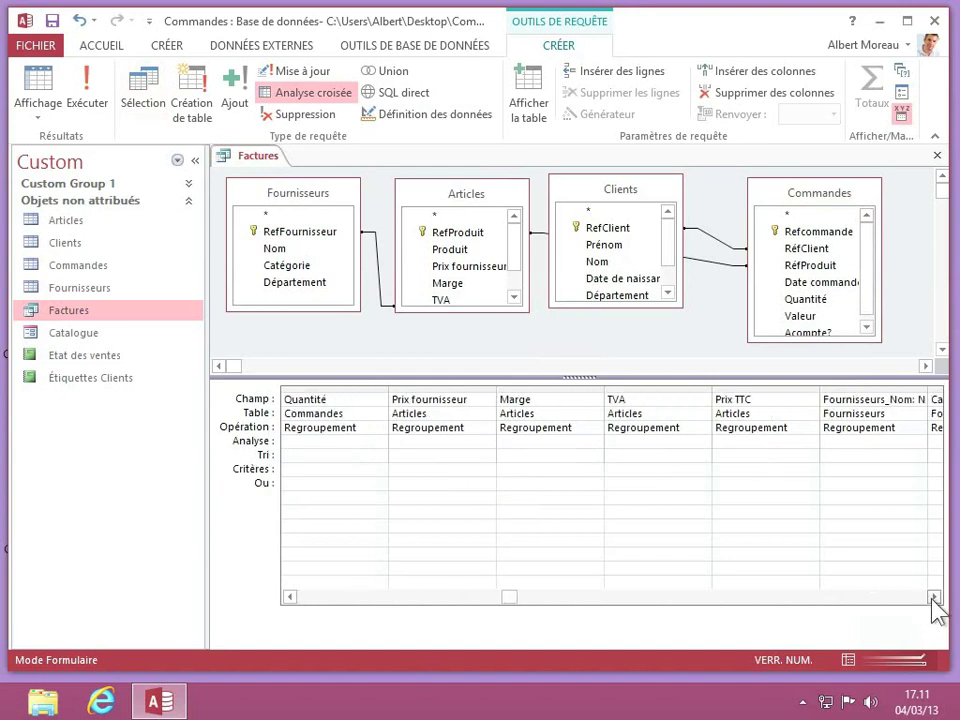
pyautogui.click(749, 441)
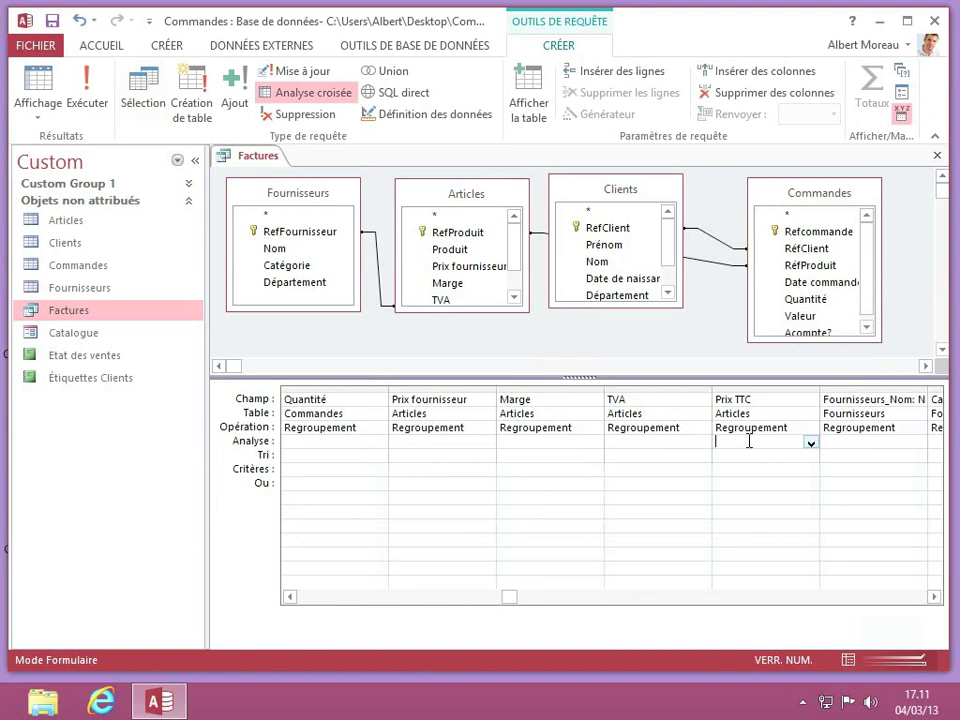
pyautogui.click(810, 442)
pyautogui.click(776, 482)
# Set the Prix TTC operation to Somme and display the crosstab results in datasheet view
pyautogui.click(731, 428)
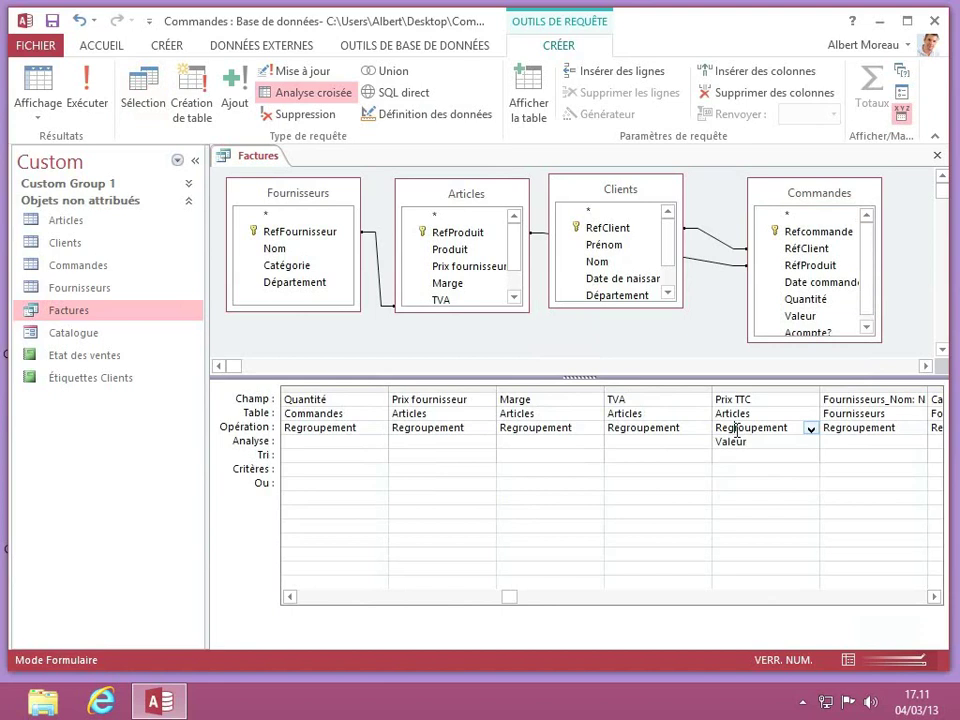
pyautogui.click(811, 428)
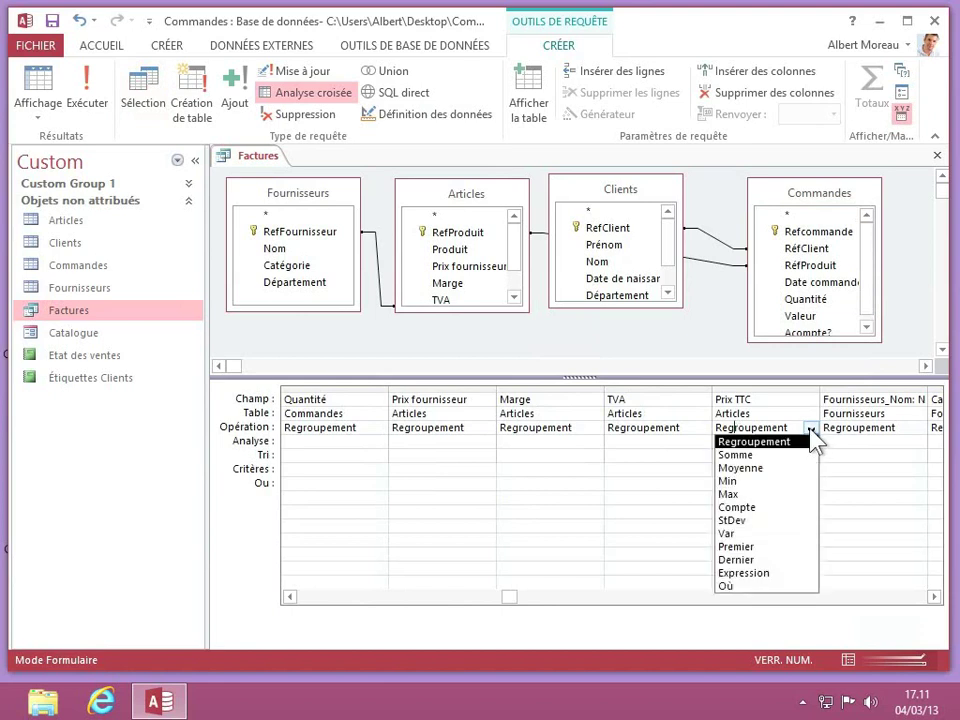
pyautogui.click(746, 456)
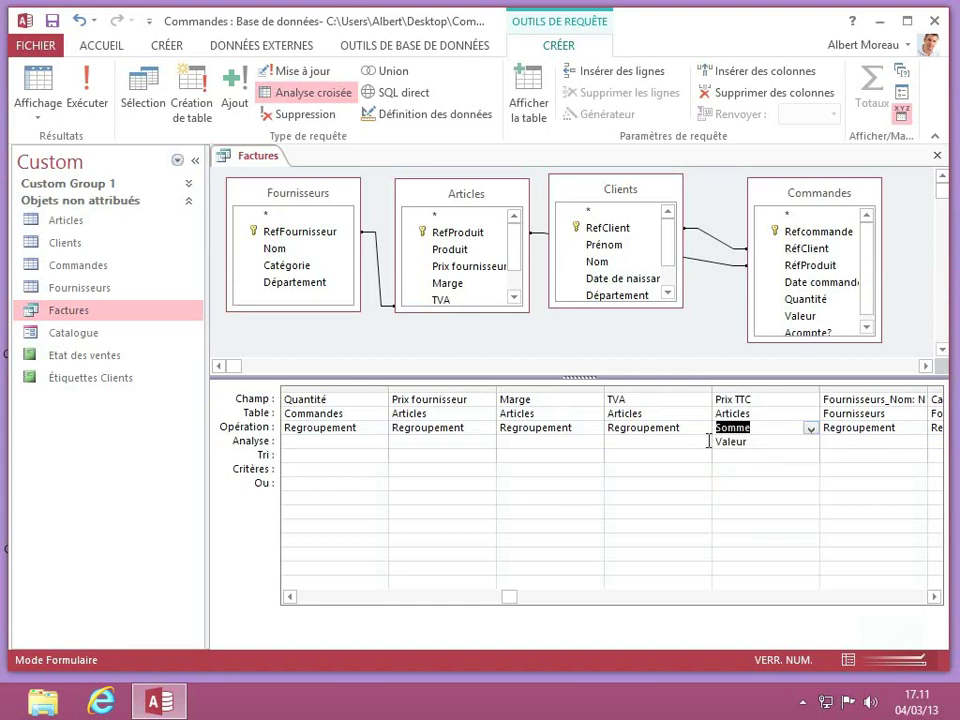
pyautogui.click(287, 598)
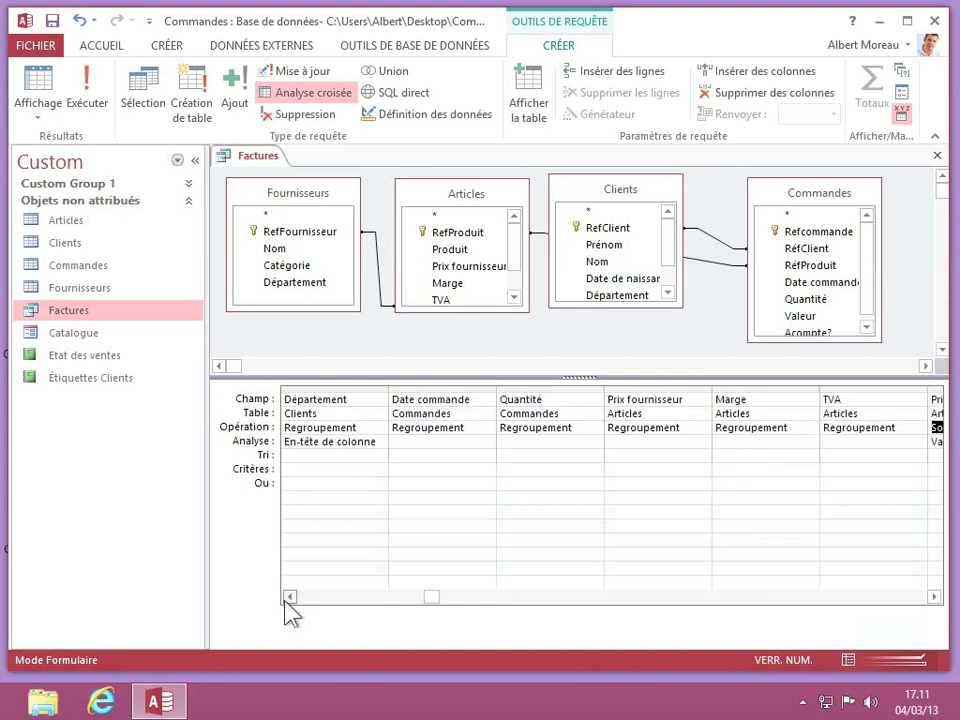
pyautogui.click(287, 598)
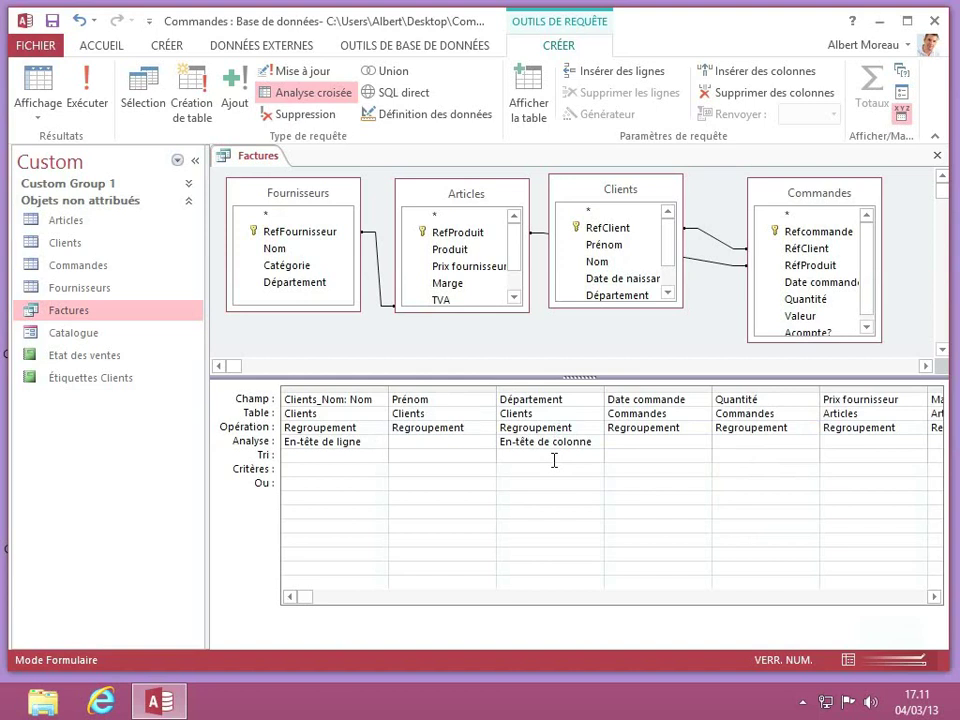
pyautogui.click(848, 662)
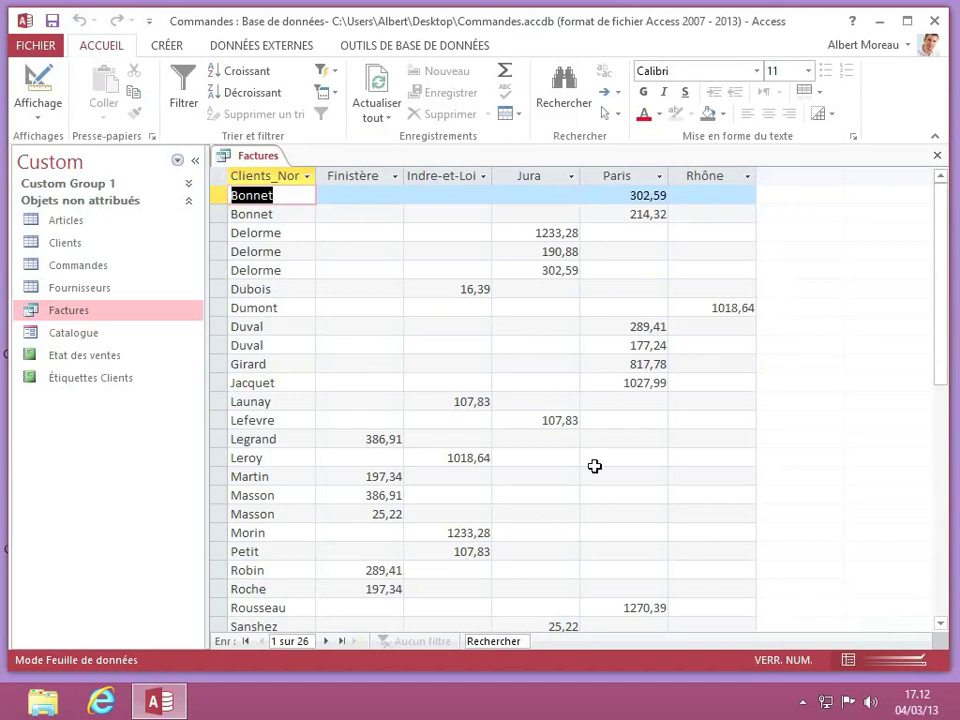
# Return to the query design and set the Prix TTC operation to Compte
pyautogui.click(910, 667)
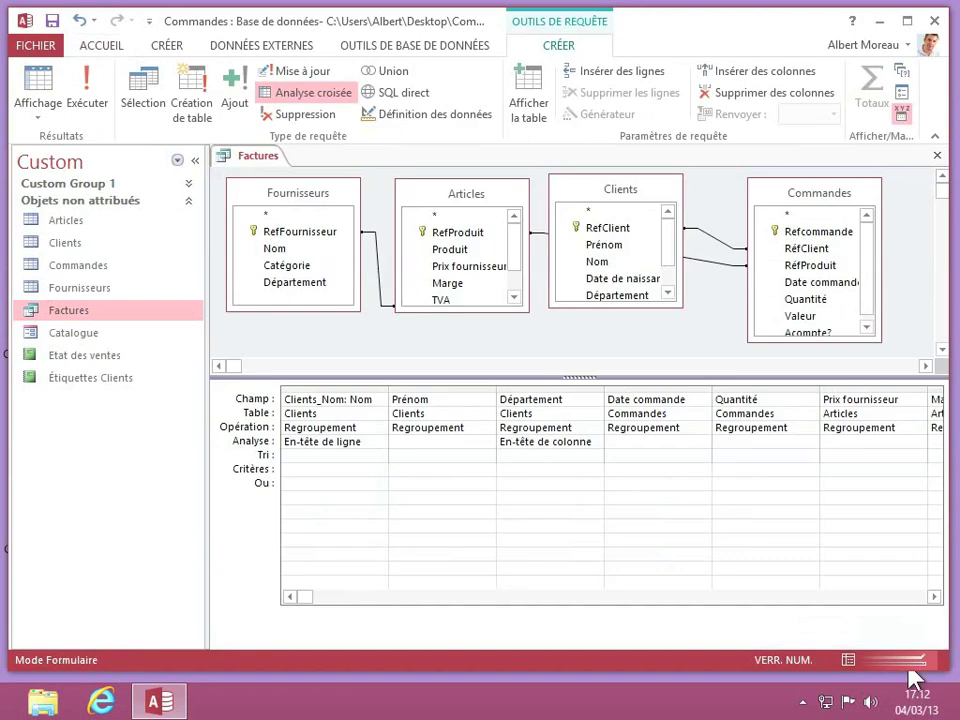
pyautogui.click(934, 598)
pyautogui.click(934, 598)
pyautogui.click(934, 598)
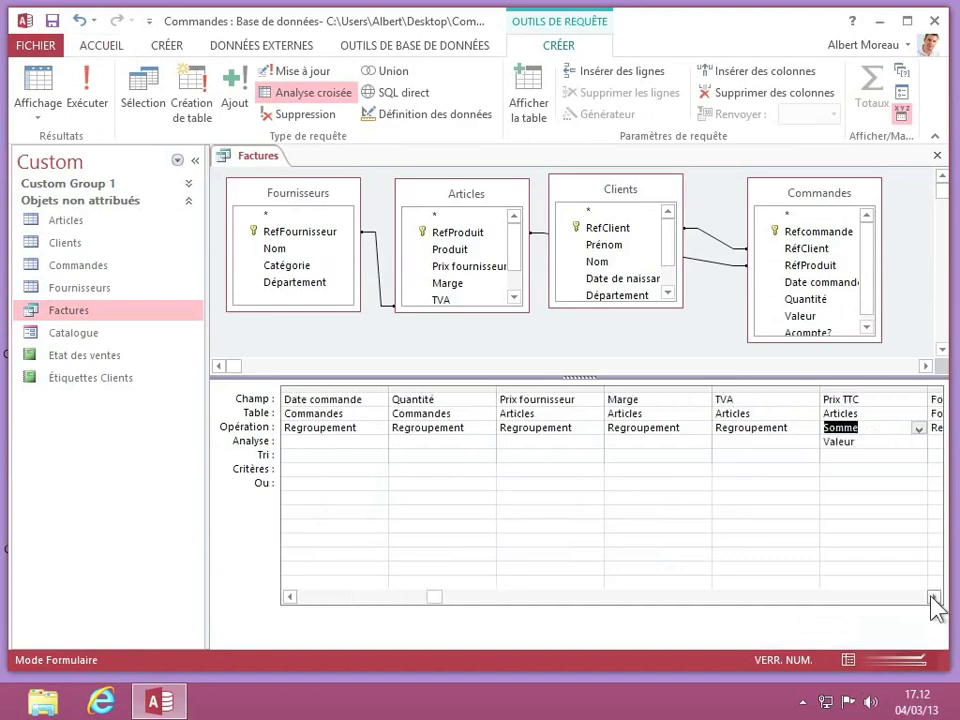
pyautogui.click(934, 598)
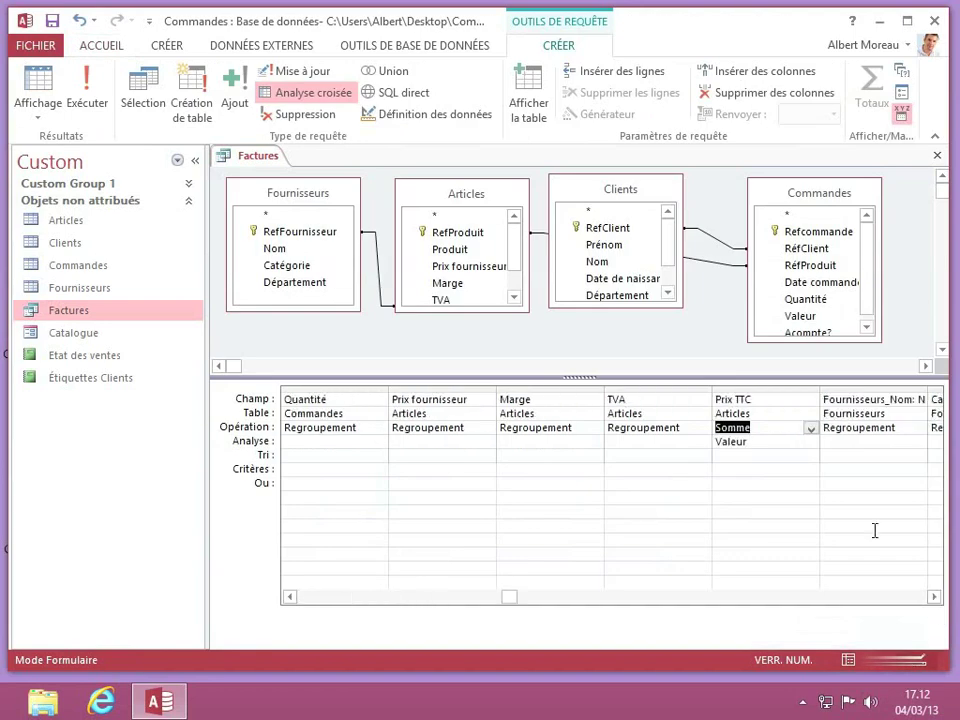
pyautogui.click(811, 429)
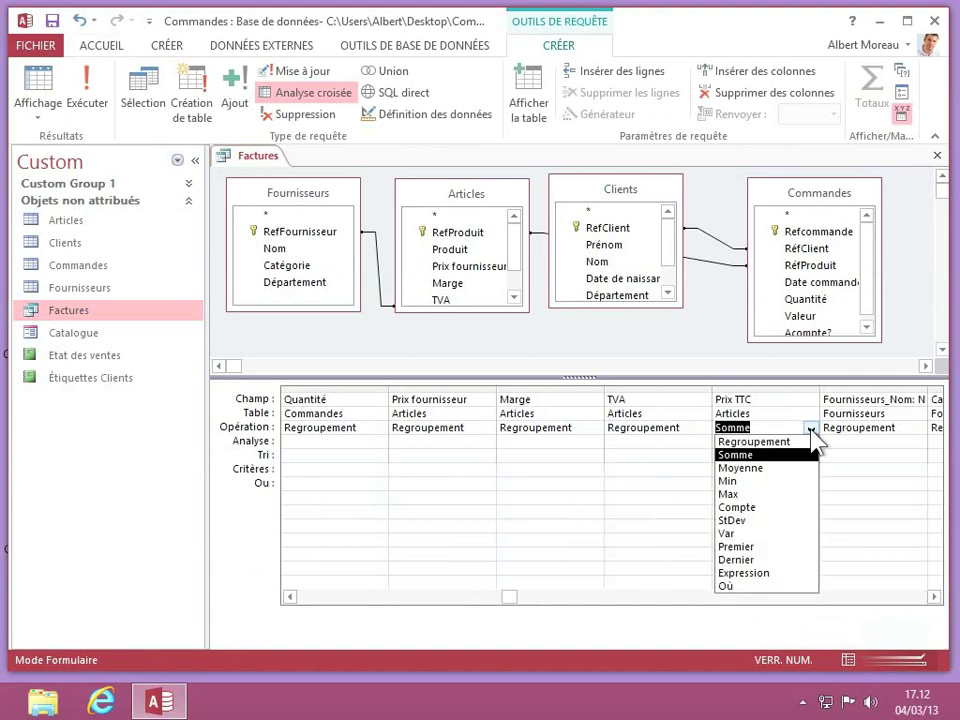
pyautogui.click(757, 507)
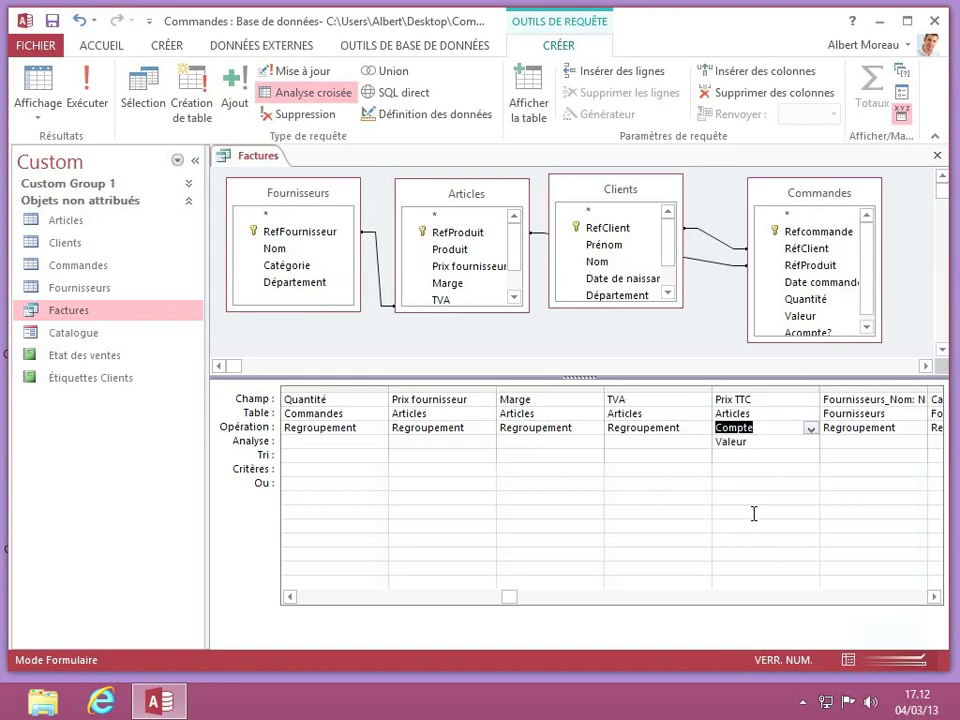
# Display the crosstab in datasheet view and examine the counts per client and department
pyautogui.click(845, 662)
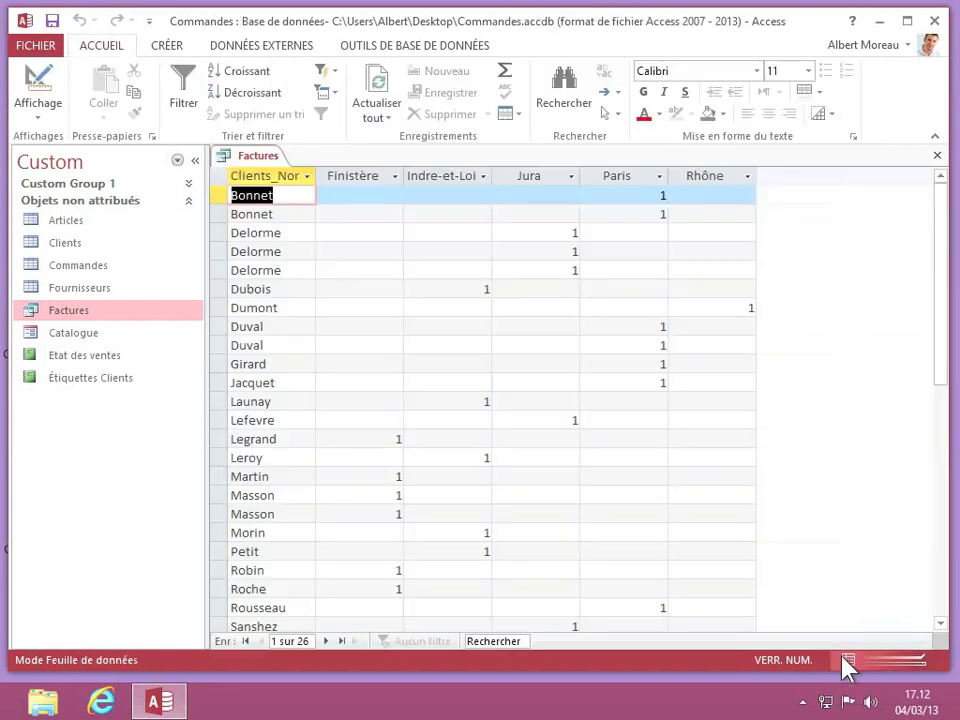
pyautogui.scroll(-2, 542, 336)
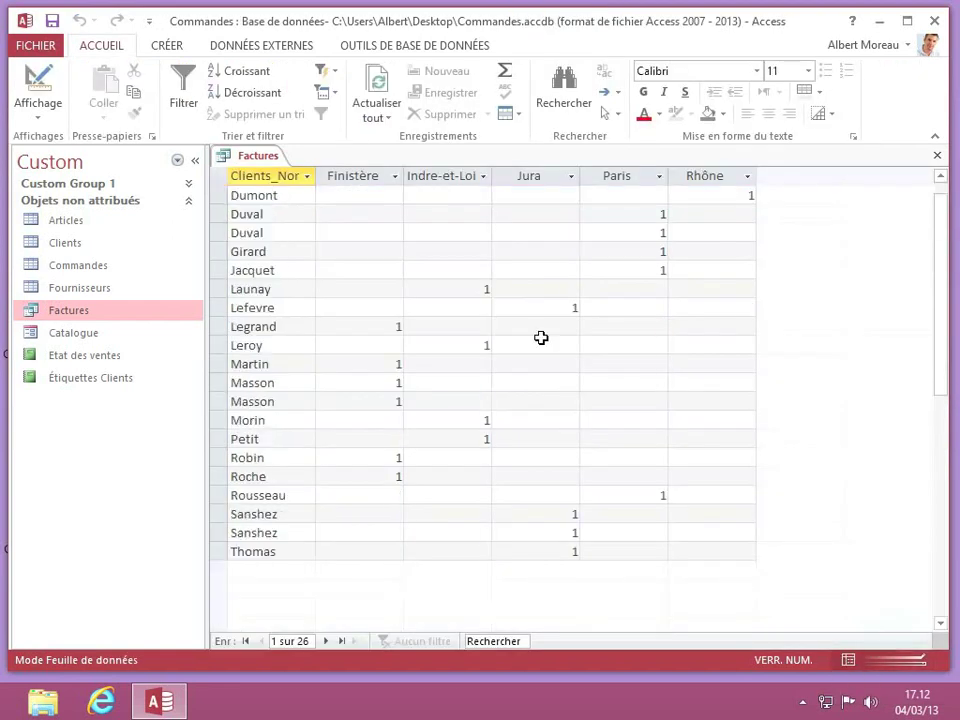
pyautogui.scroll(2, 541, 337)
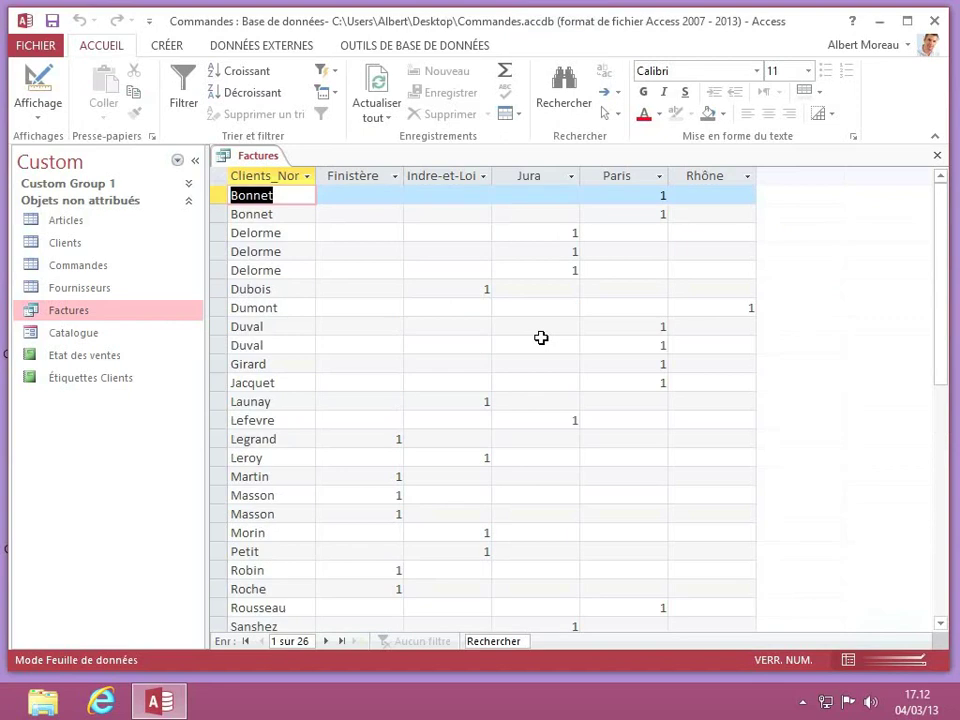